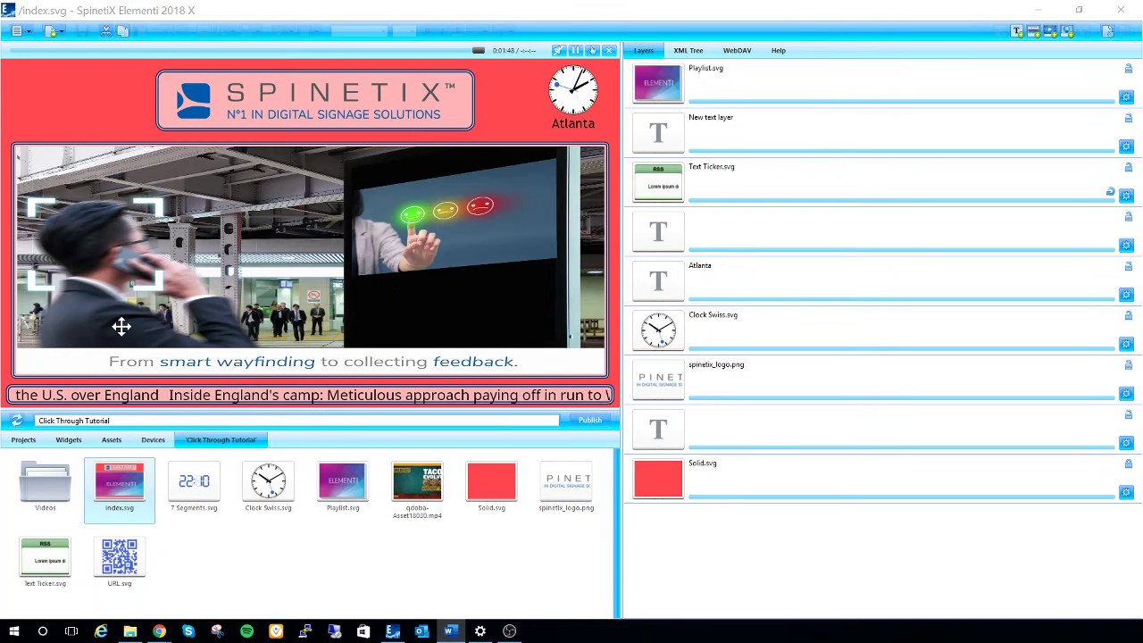
# Drag New_Mission_Statement_newcolor.mp4 from the Demo Video folder into the Click Through Tutorial project files.
pyautogui.click(132, 632)
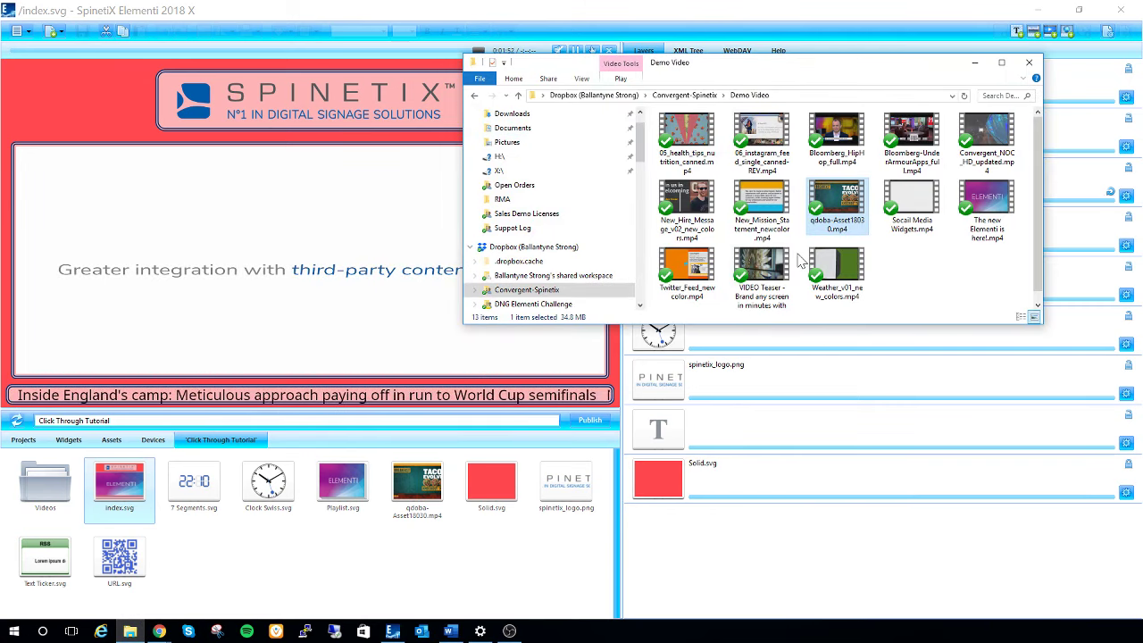
pyautogui.click(762, 204)
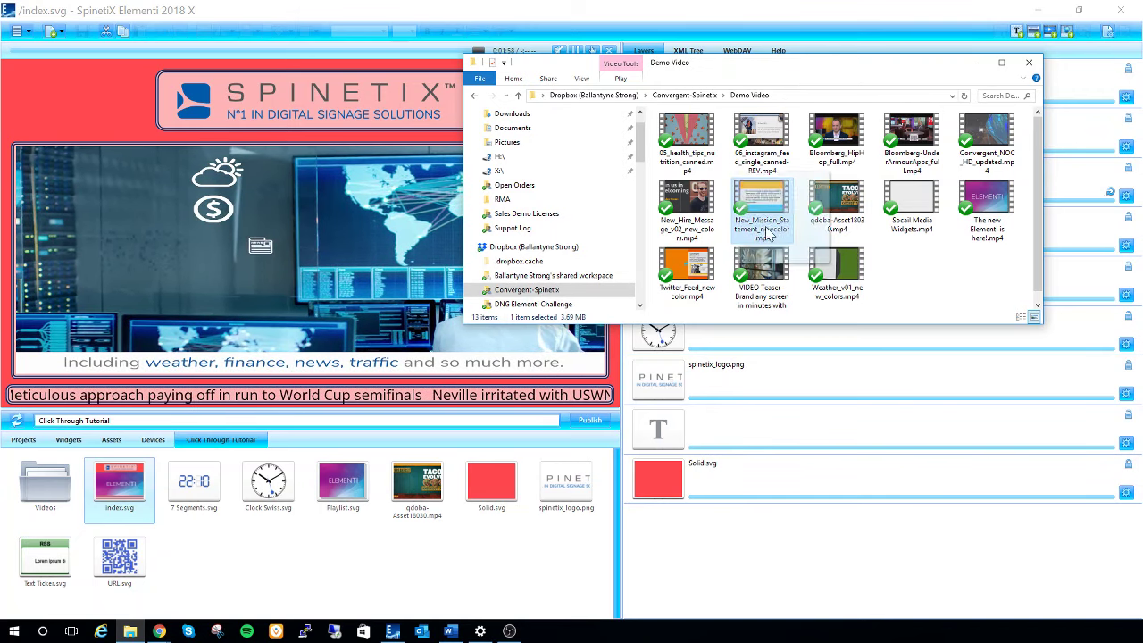
pyautogui.moveTo(762, 204); pyautogui.dragTo(302, 547)
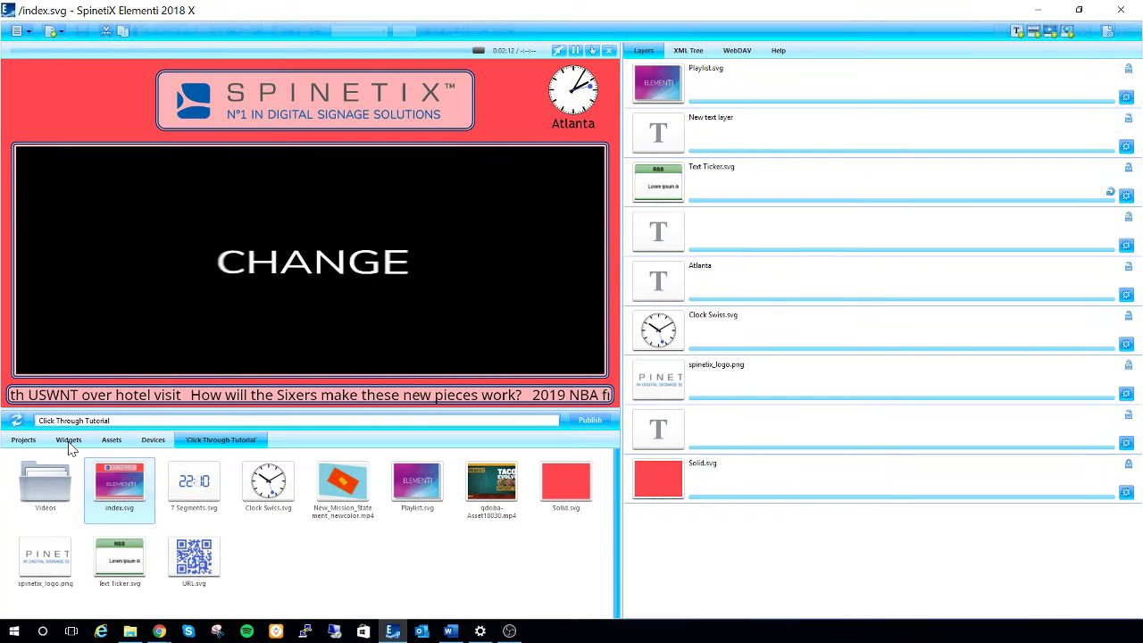
# In the Widgets library, open the Interactivity folder and select Click Through.svg.
pyautogui.click(69, 440)
pyautogui.scroll(-3, 199, 518)
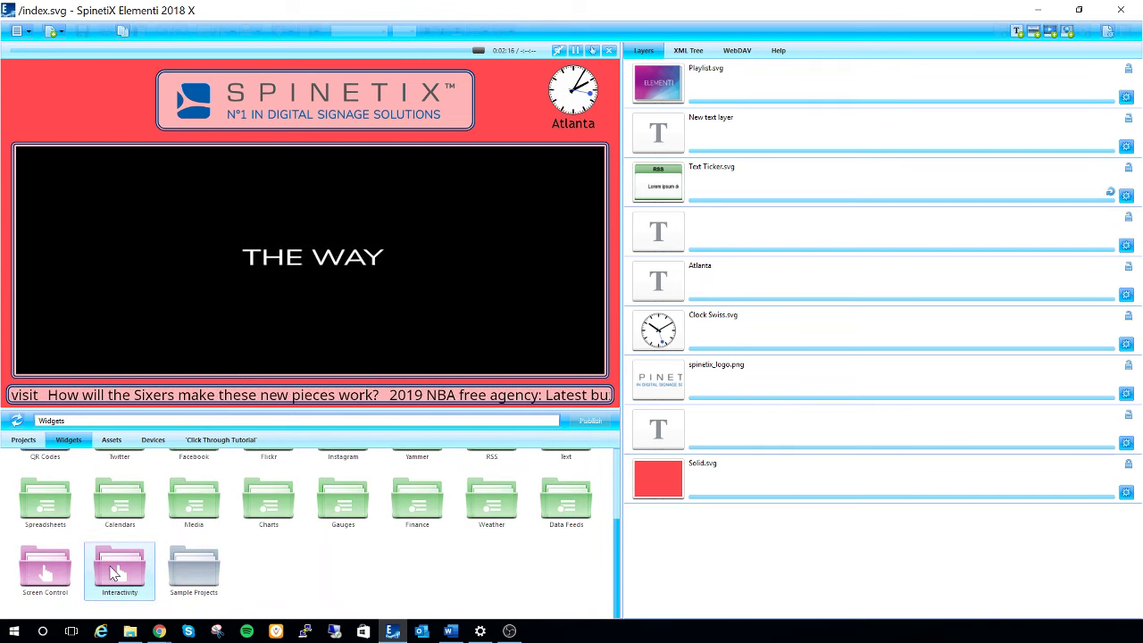
pyautogui.doubleClick(114, 573)
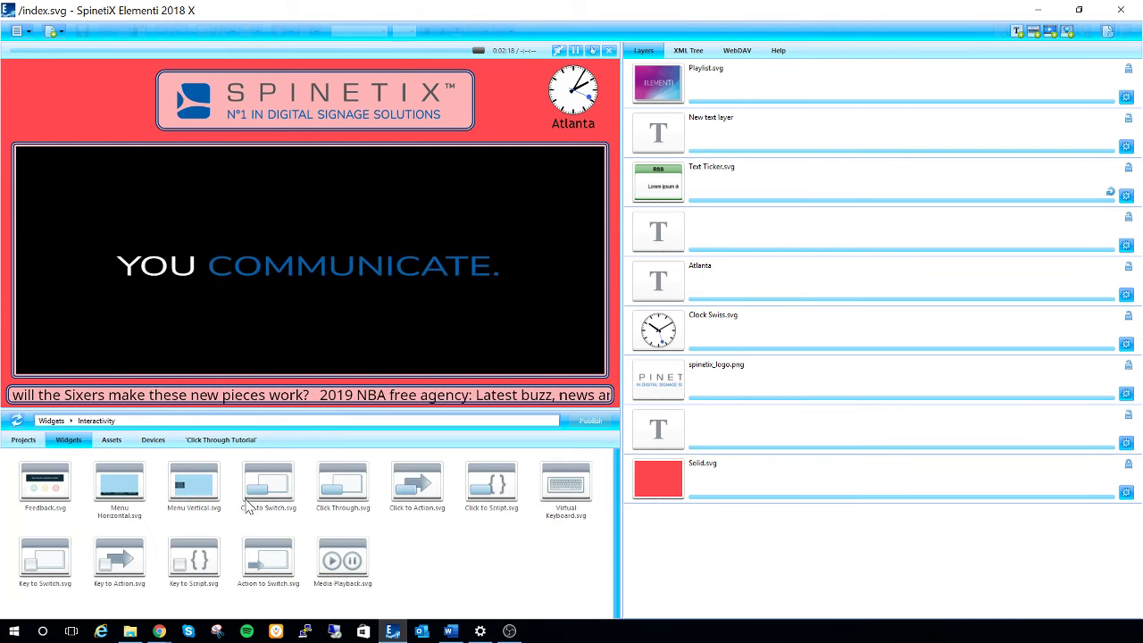
pyautogui.click(353, 505)
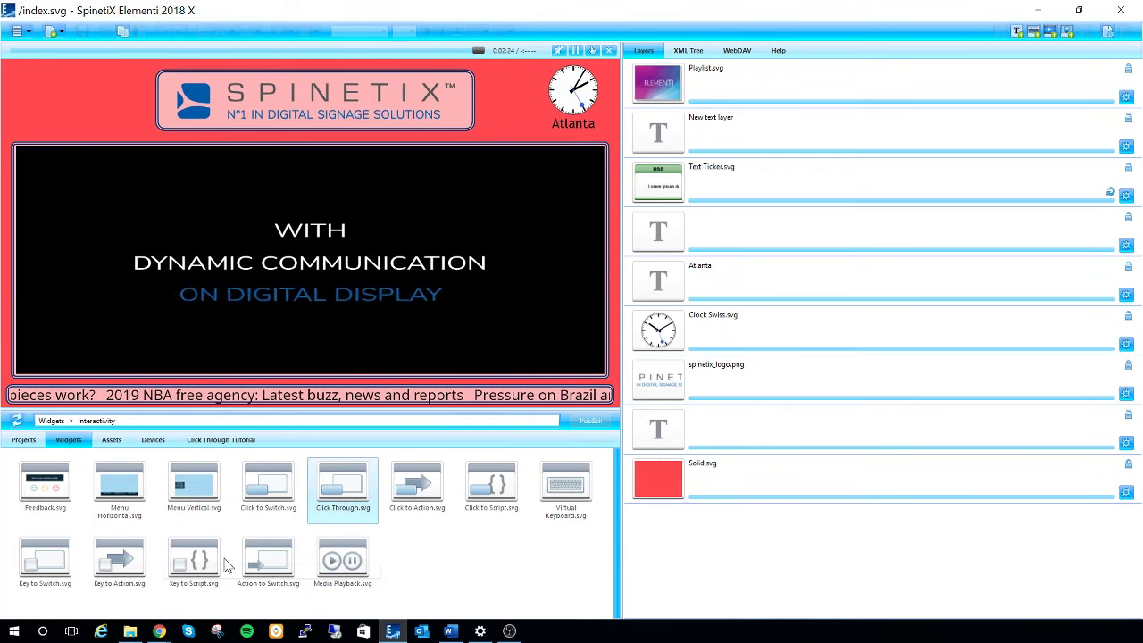
# Place Click Through.svg on the layout and set it to Fit Screen.
pyautogui.moveTo(337, 513); pyautogui.dragTo(892, 568)
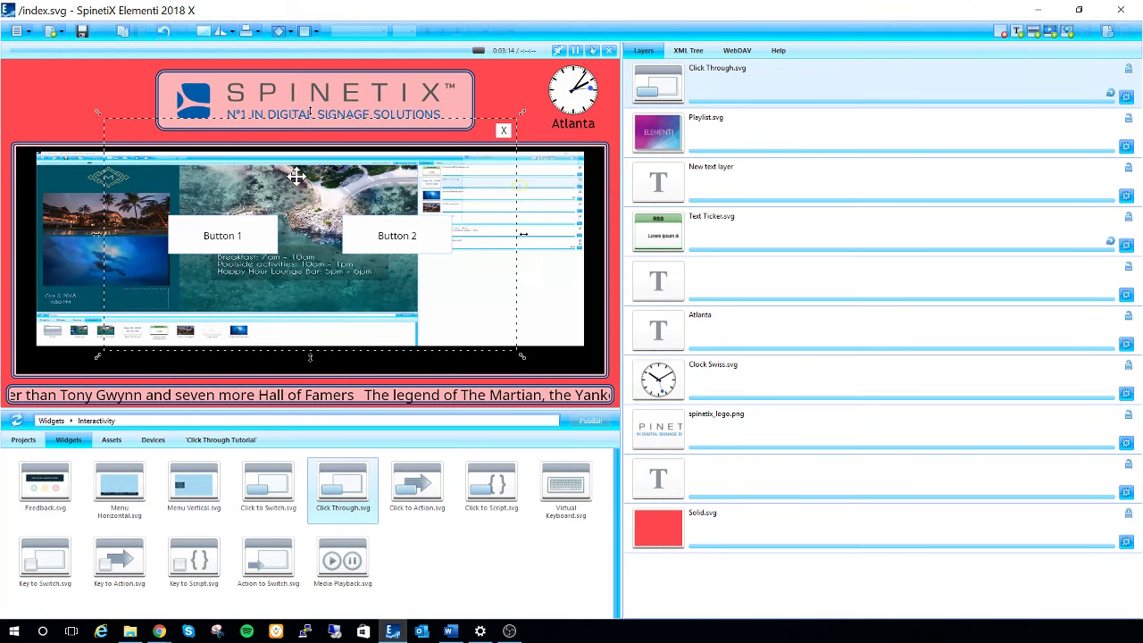
pyautogui.rightClick(298, 181)
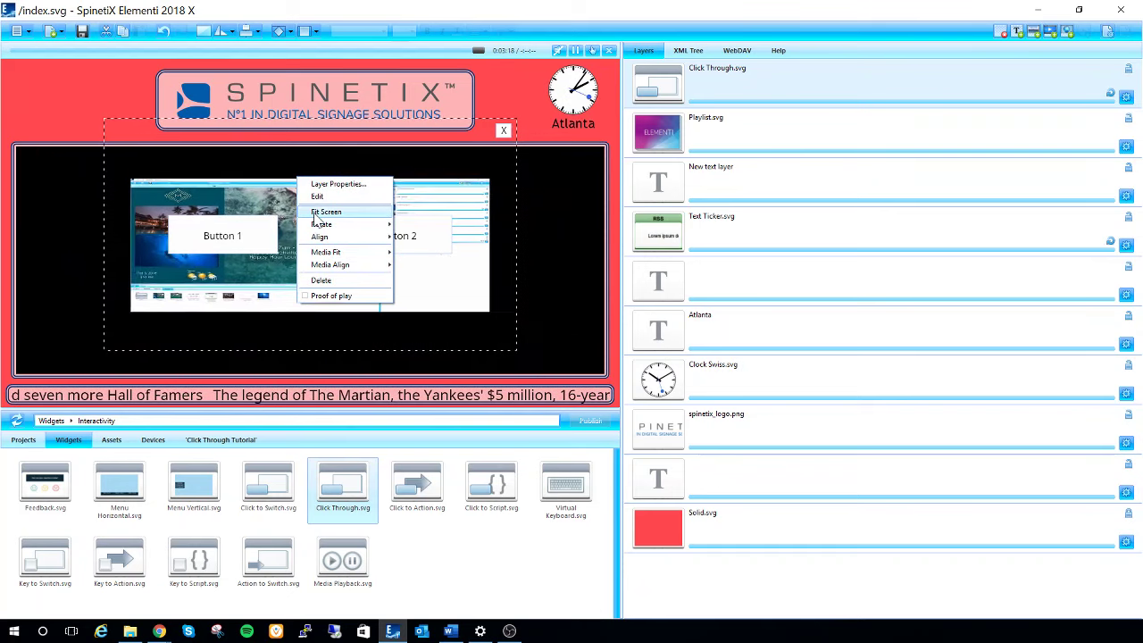
pyautogui.click(315, 214)
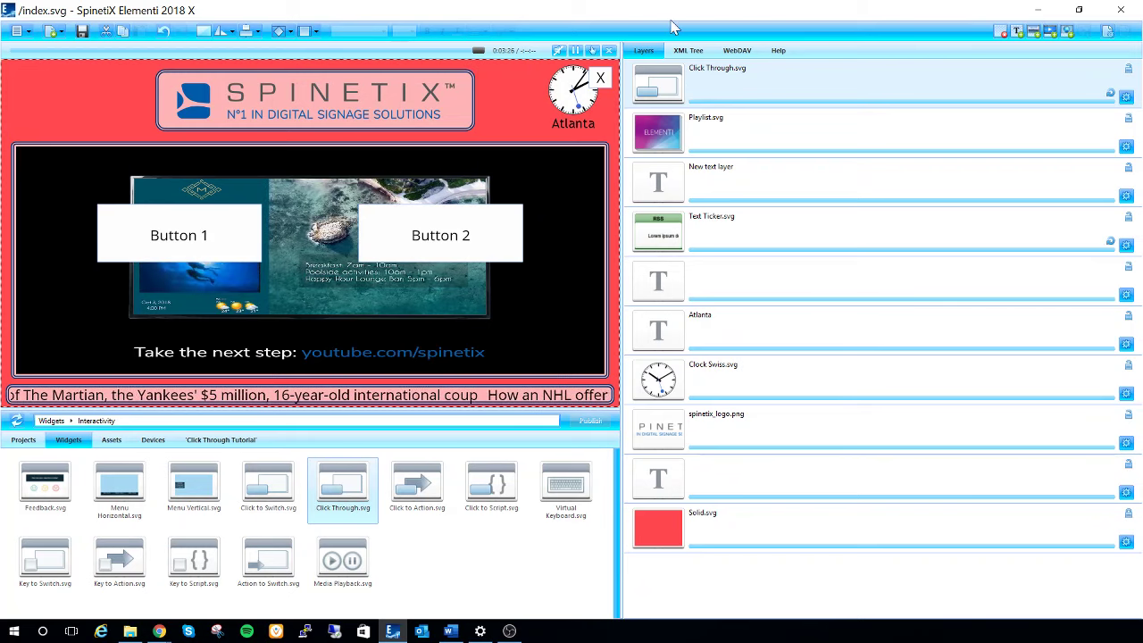
# Open the Click Through widget for editing and delete Button 2.
pyautogui.doubleClick(679, 89)
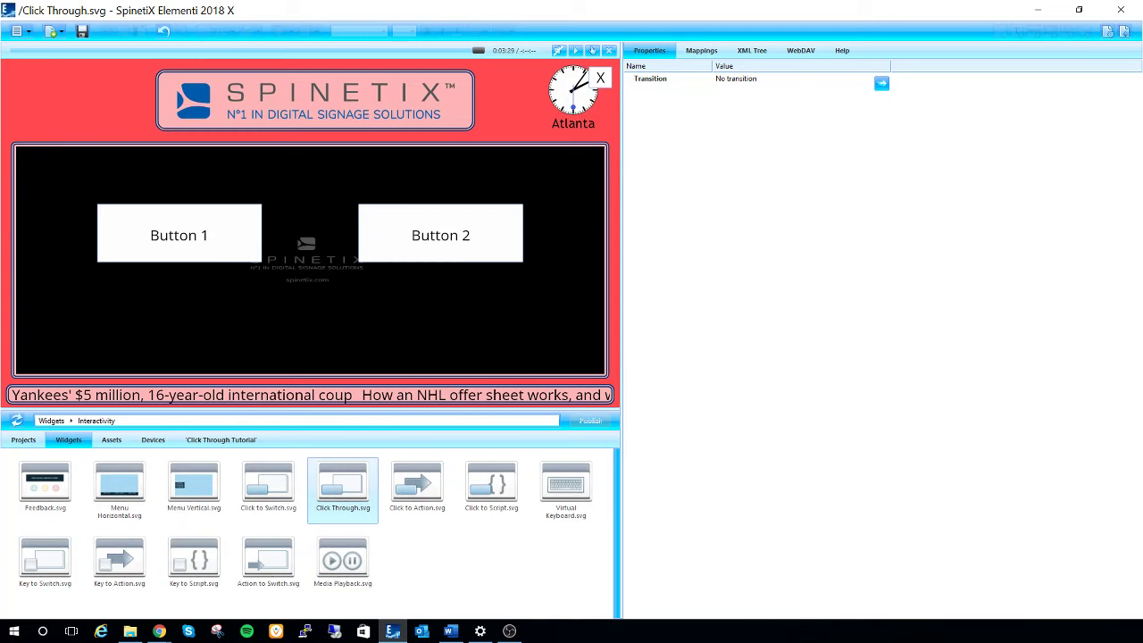
pyautogui.doubleClick(427, 234)
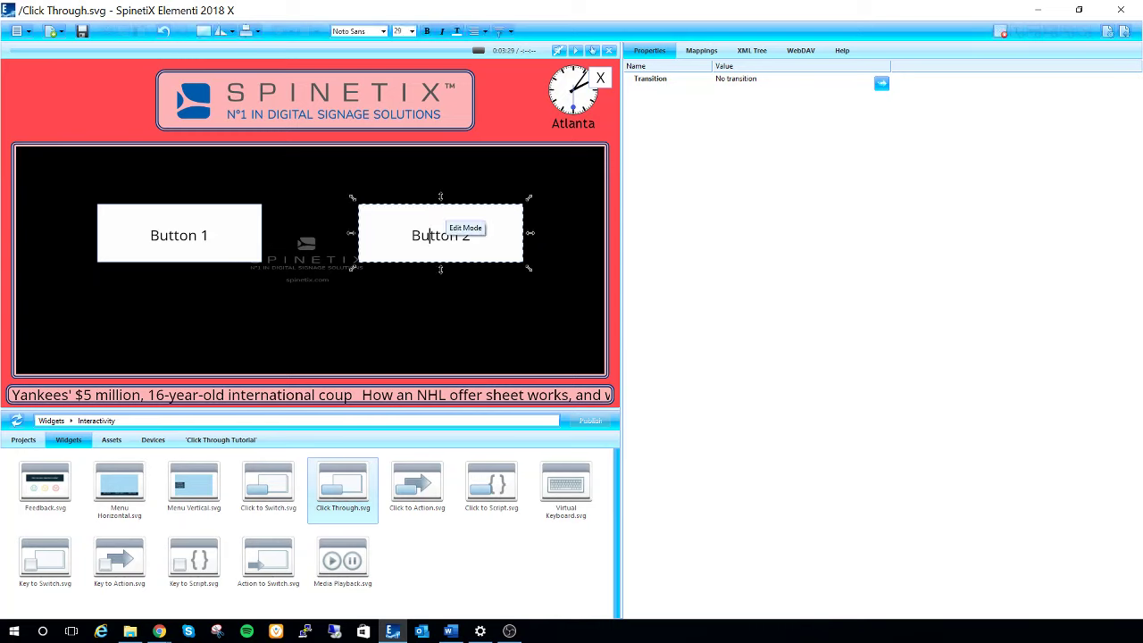
pyautogui.rightClick(497, 243)
pyautogui.press('Escape')
pyautogui.rightClick(490, 204)
pyautogui.press('Escape')
pyautogui.rightClick(489, 201)
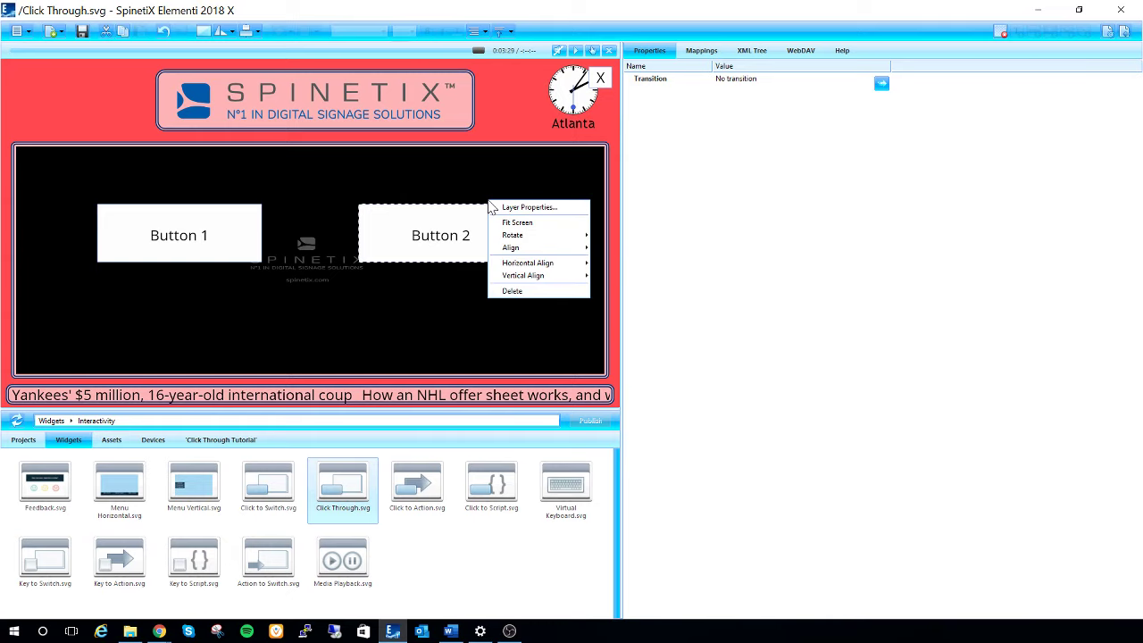
pyautogui.click(516, 292)
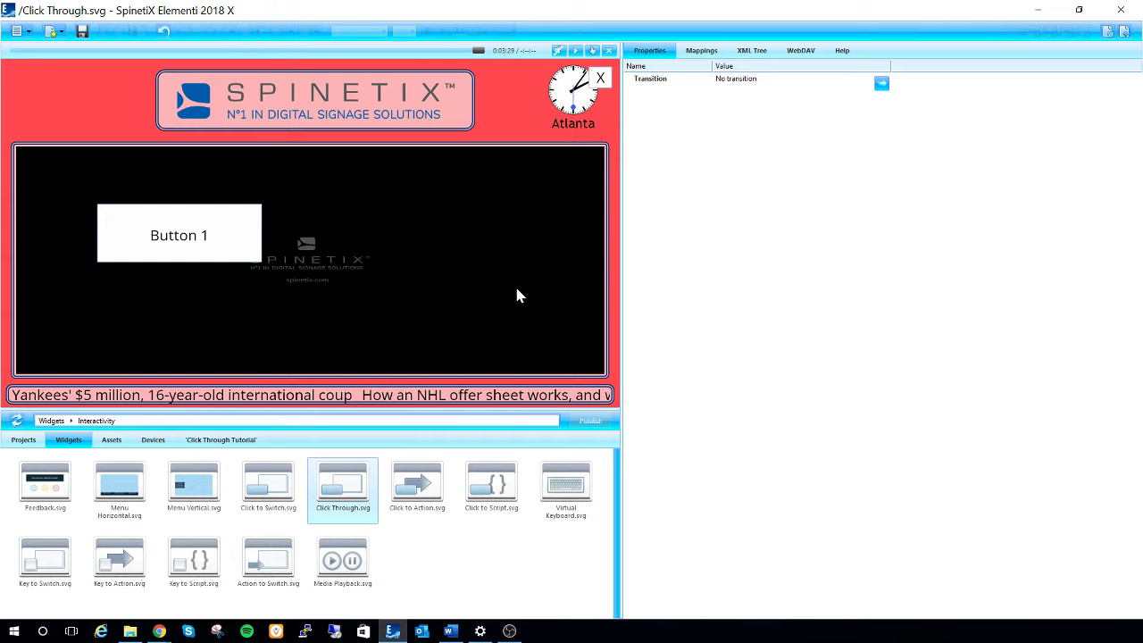
# Delete the small X element near the clock, leaving Button 1 selected.
pyautogui.rightClick(604, 72)
pyautogui.click(621, 159)
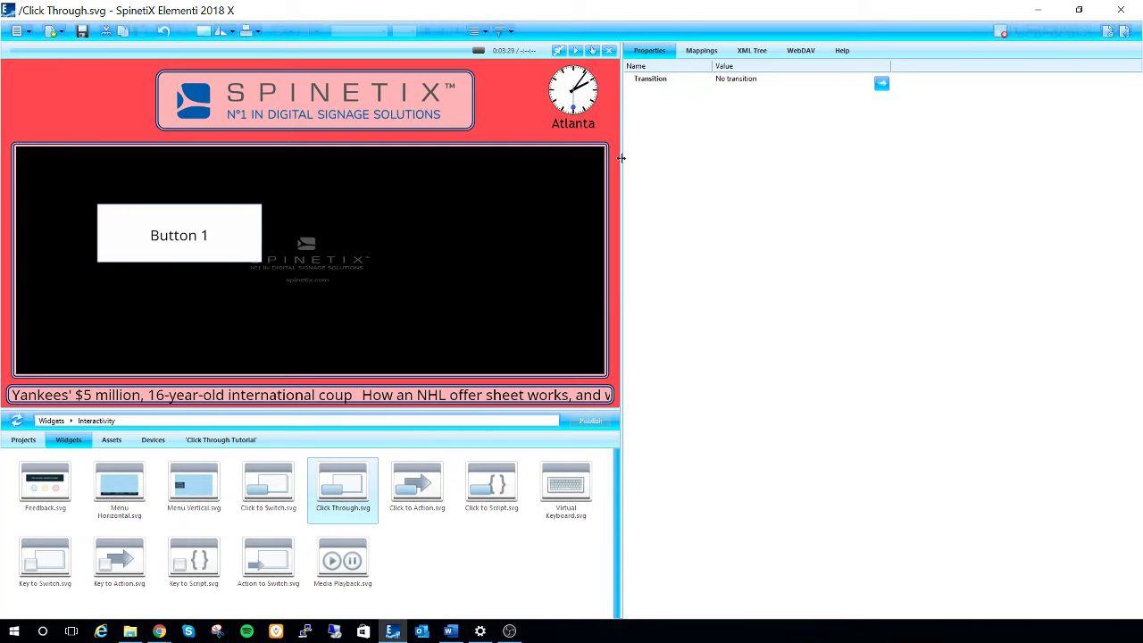
pyautogui.click(208, 235)
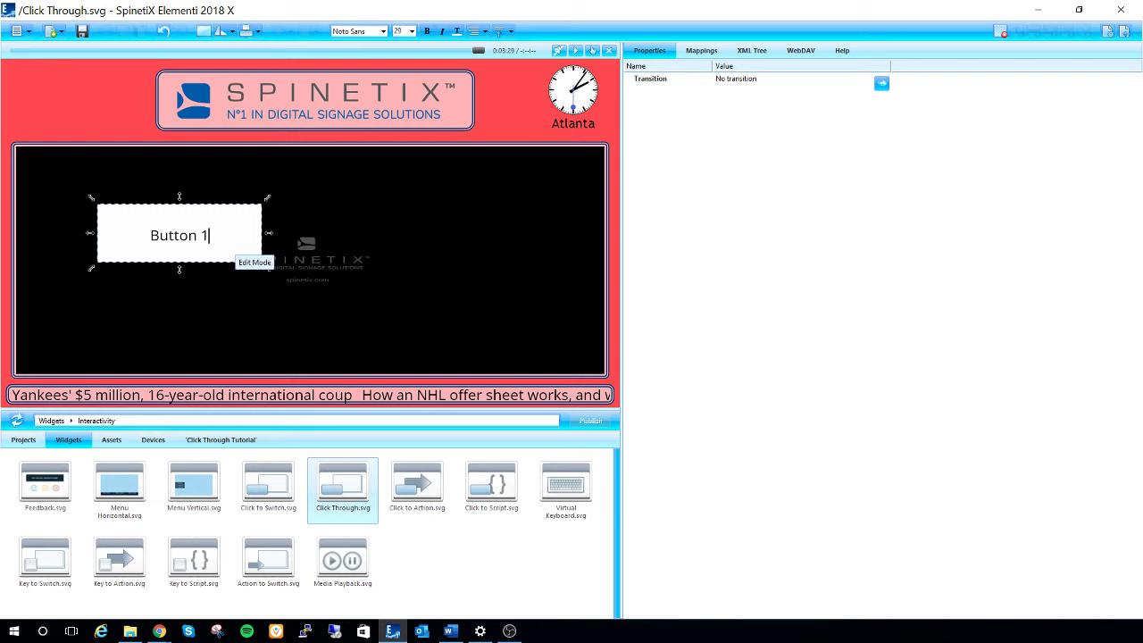
# Change Button 1's label to 'Click here to see a Video'.
pyautogui.press('BackSpace')
pyautogui.press('BackSpace')
pyautogui.press('BackSpace')
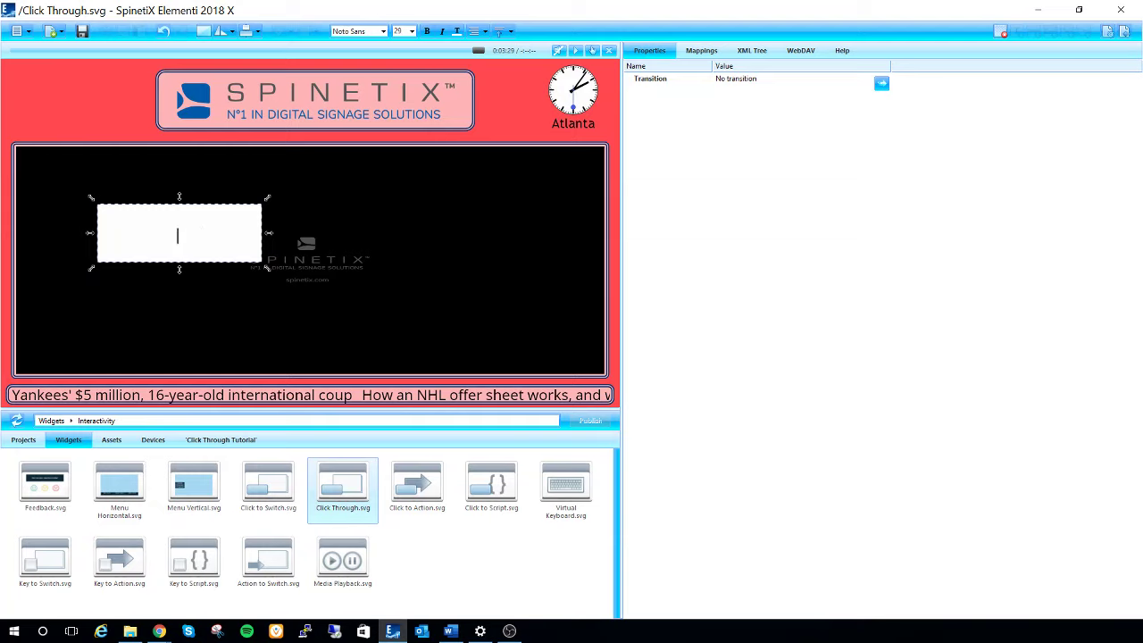
pyautogui.write('Click here to see a Video')
pyautogui.press('Return')
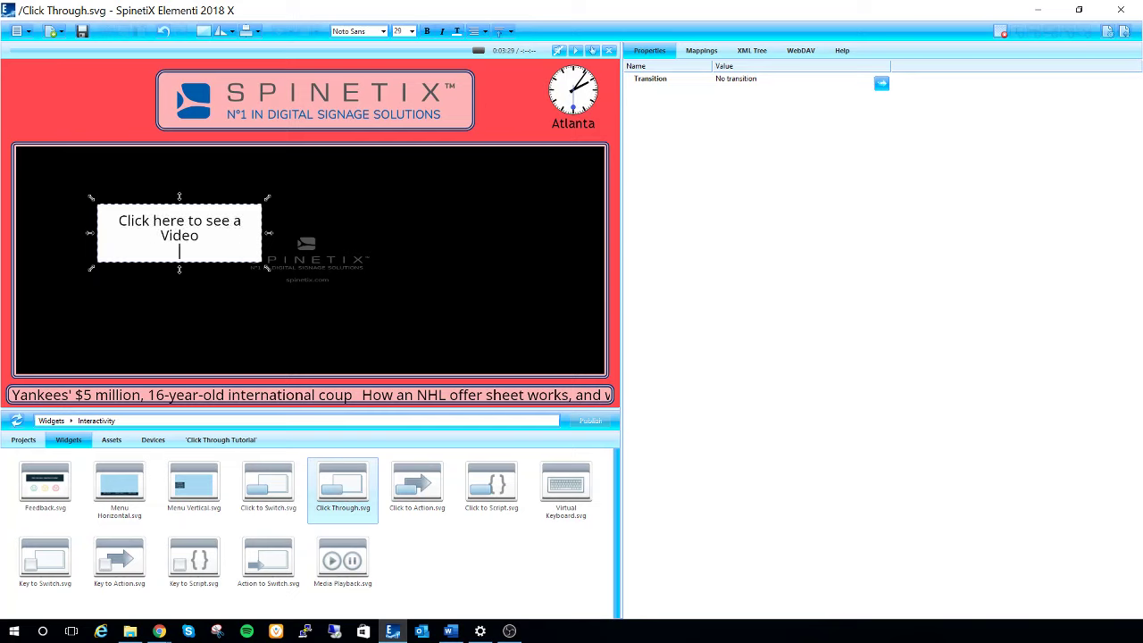
pyautogui.press('BackSpace')
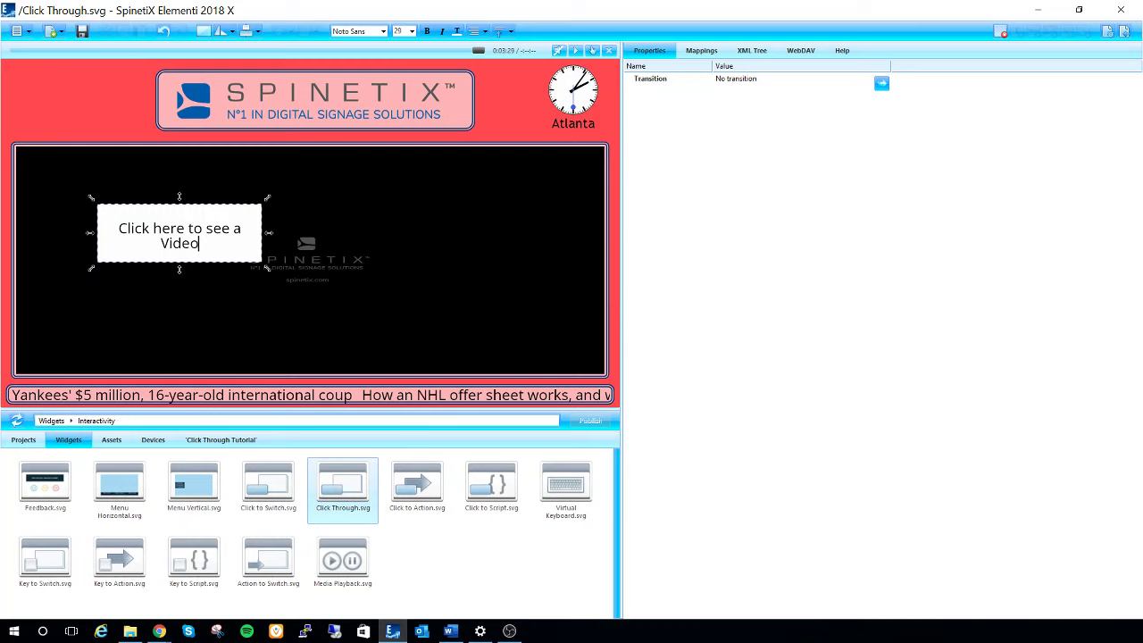
# Move the button to the top-left corner over the header and make it narrower.
pyautogui.moveTo(236, 205); pyautogui.dragTo(147, 68)
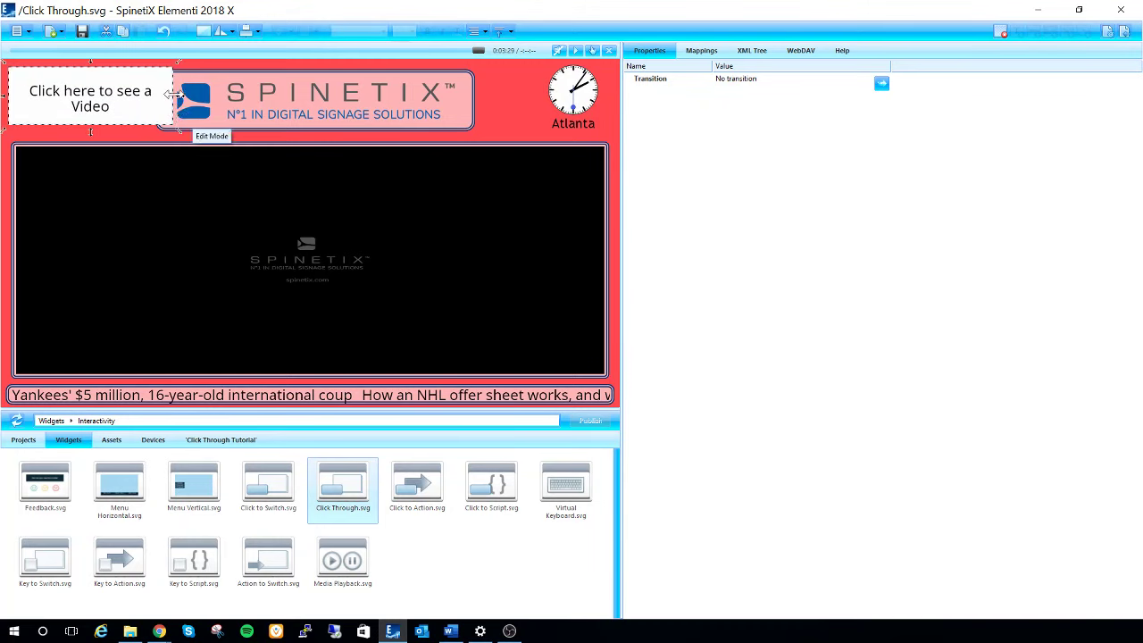
pyautogui.moveTo(176, 94); pyautogui.dragTo(158, 87)
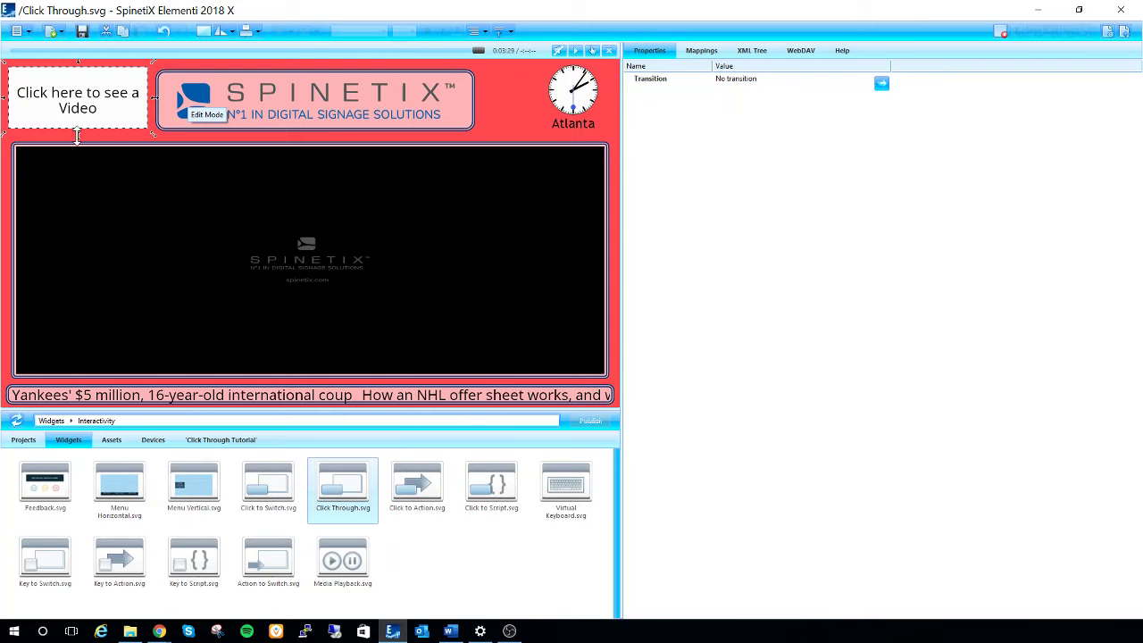
pyautogui.press('Escape')
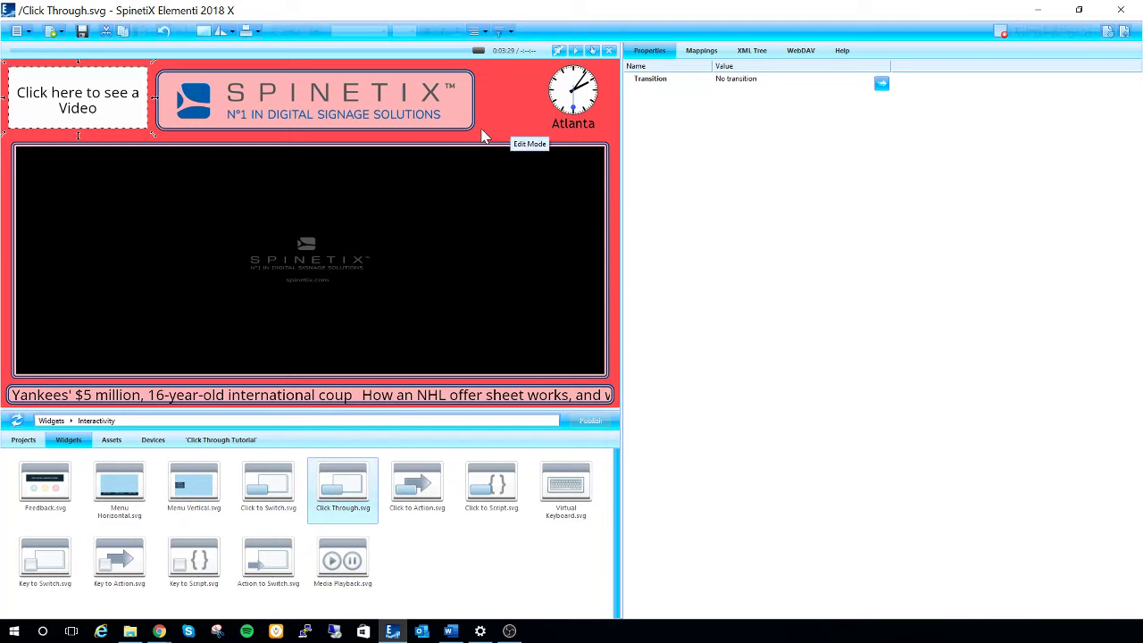
# In Mappings, set the button's page to the New_Mission_Statement_newcolor.mp4 video (0:00:15.015).
pyautogui.click(701, 56)
pyautogui.click(701, 96)
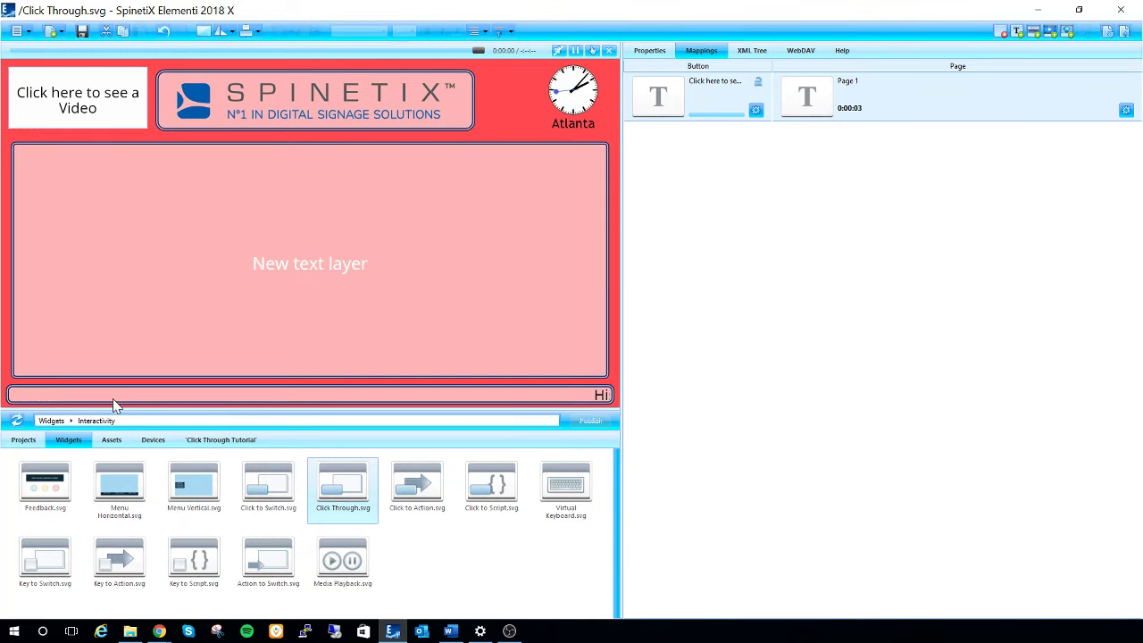
pyautogui.click(203, 444)
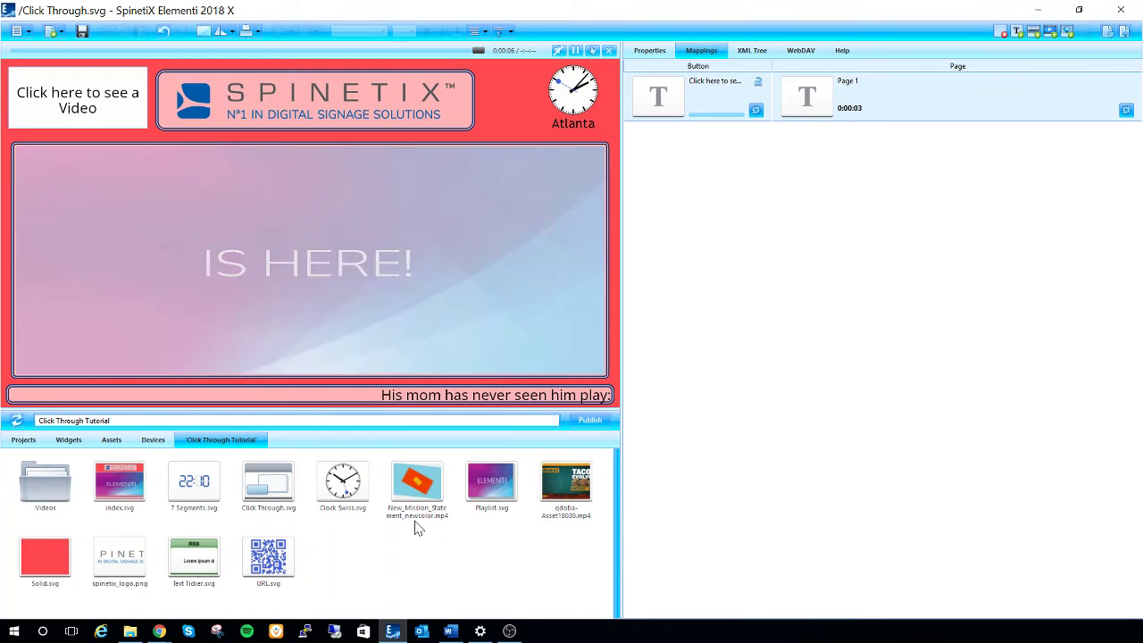
pyautogui.click(560, 507)
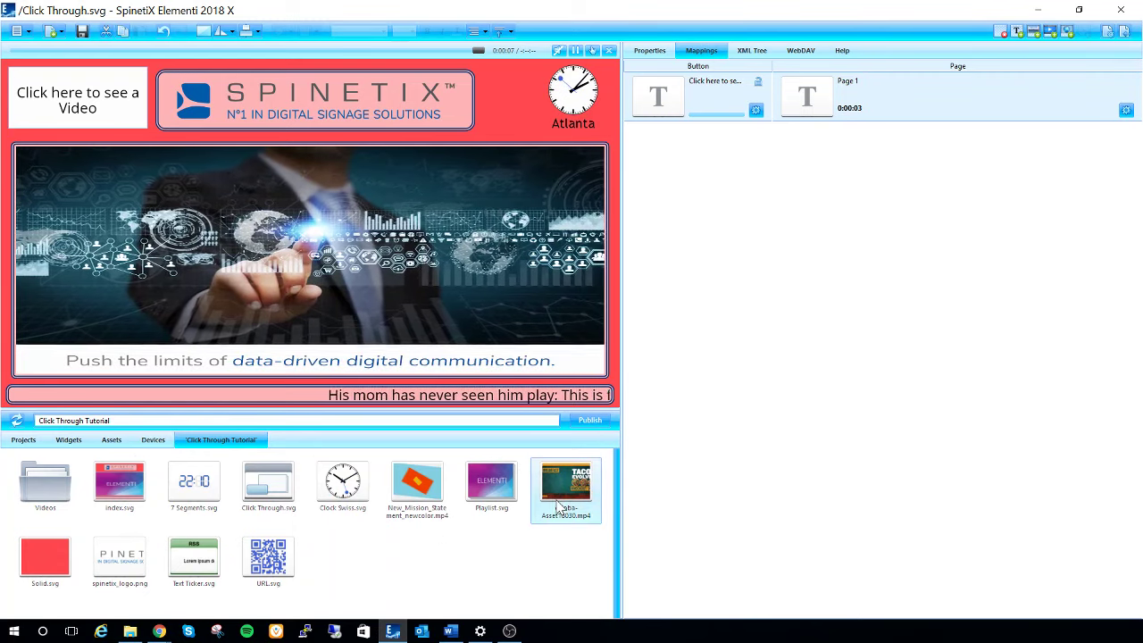
pyautogui.click(421, 498)
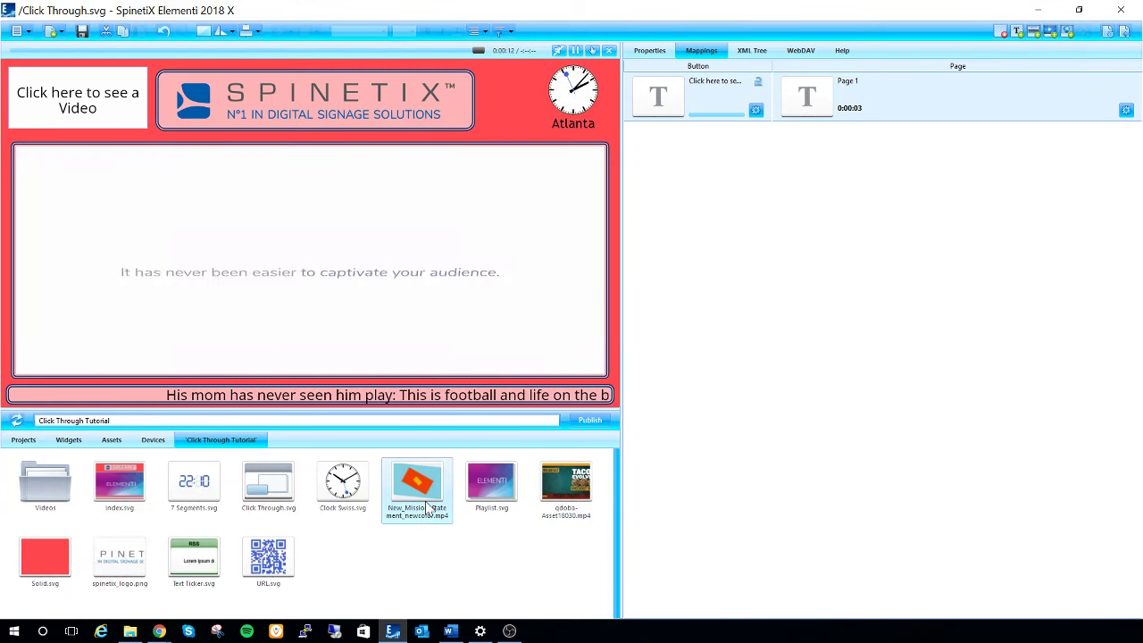
pyautogui.moveTo(434, 517); pyautogui.dragTo(887, 109)
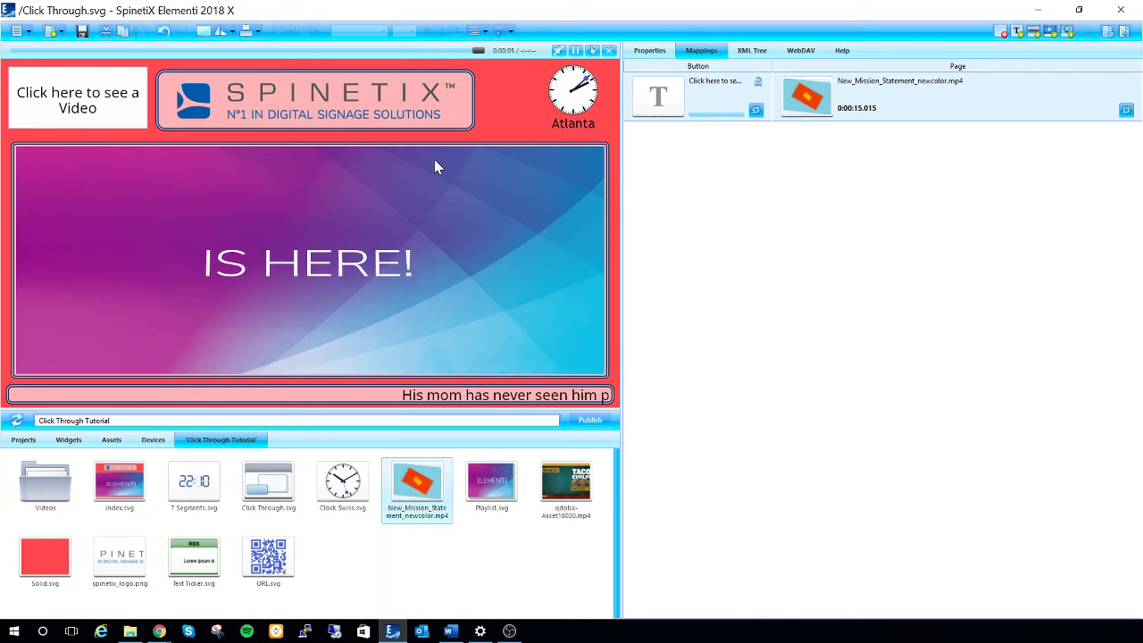
# In Preview Mode, press 'Click here to see a Video' to confirm the video plays full screen.
pyautogui.click(592, 51)
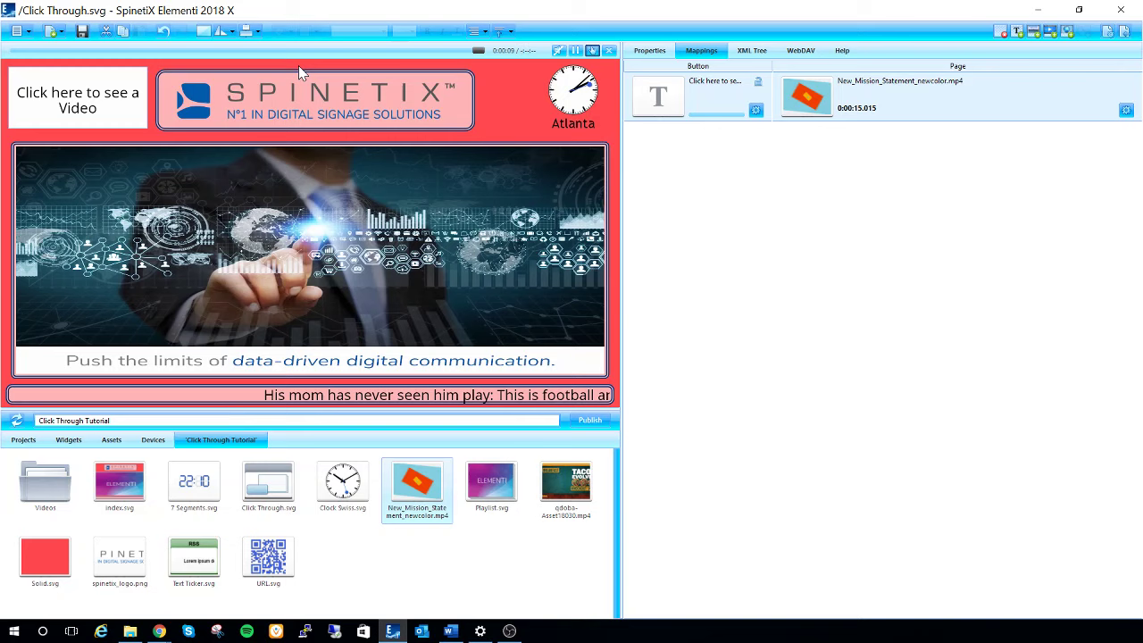
pyautogui.click(107, 71)
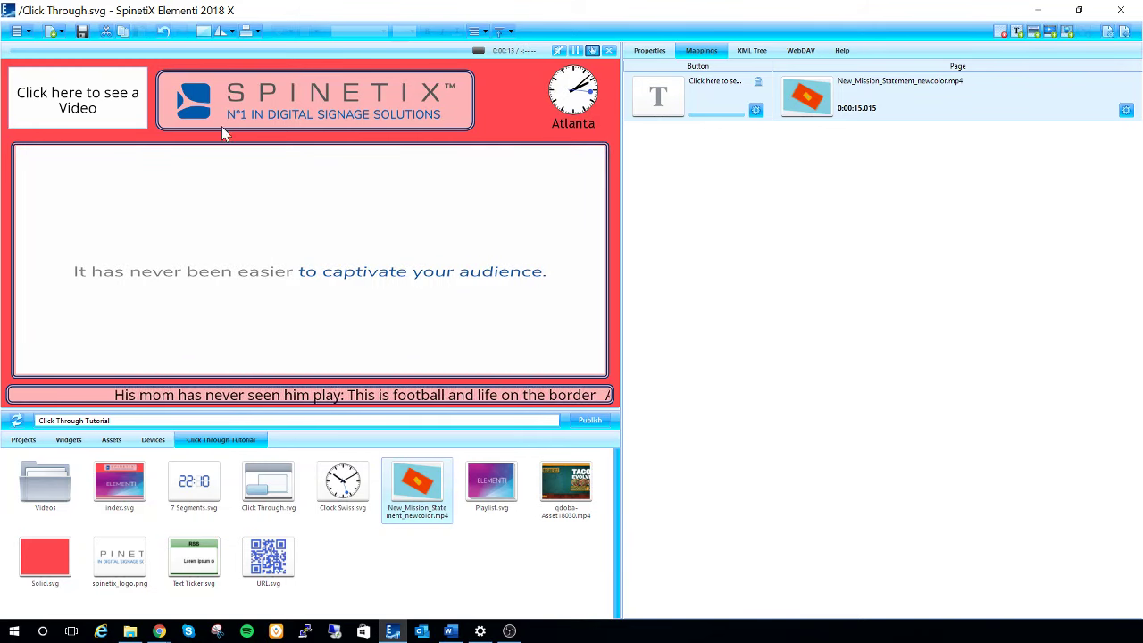
pyautogui.click(90, 102)
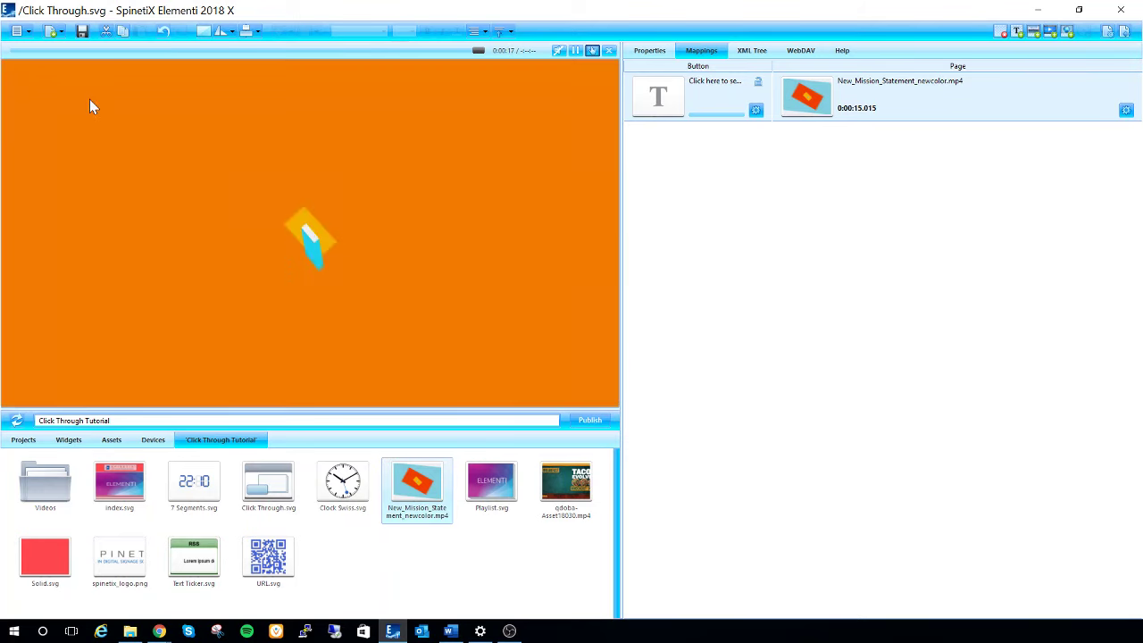